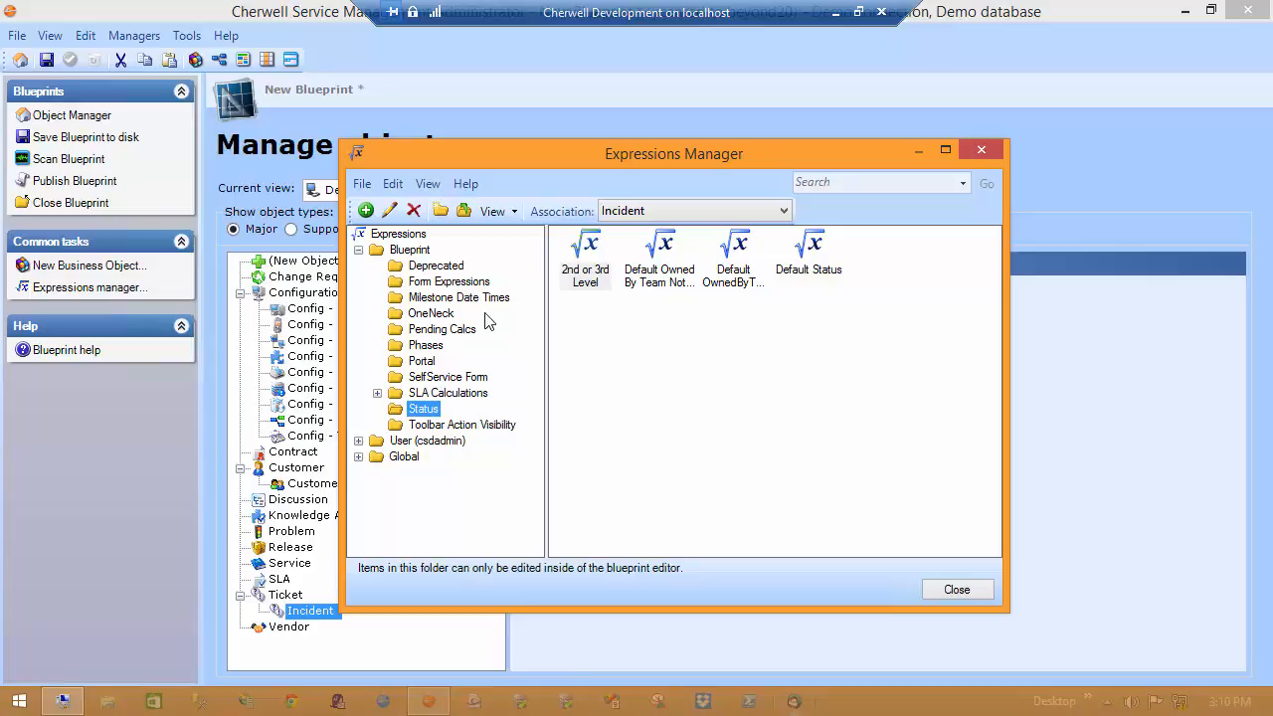
- Create a new expression in the user's folder with the Aggregate editor and name it "My new Expression"
{"action": "left_click", "coordinate": [418, 442]}
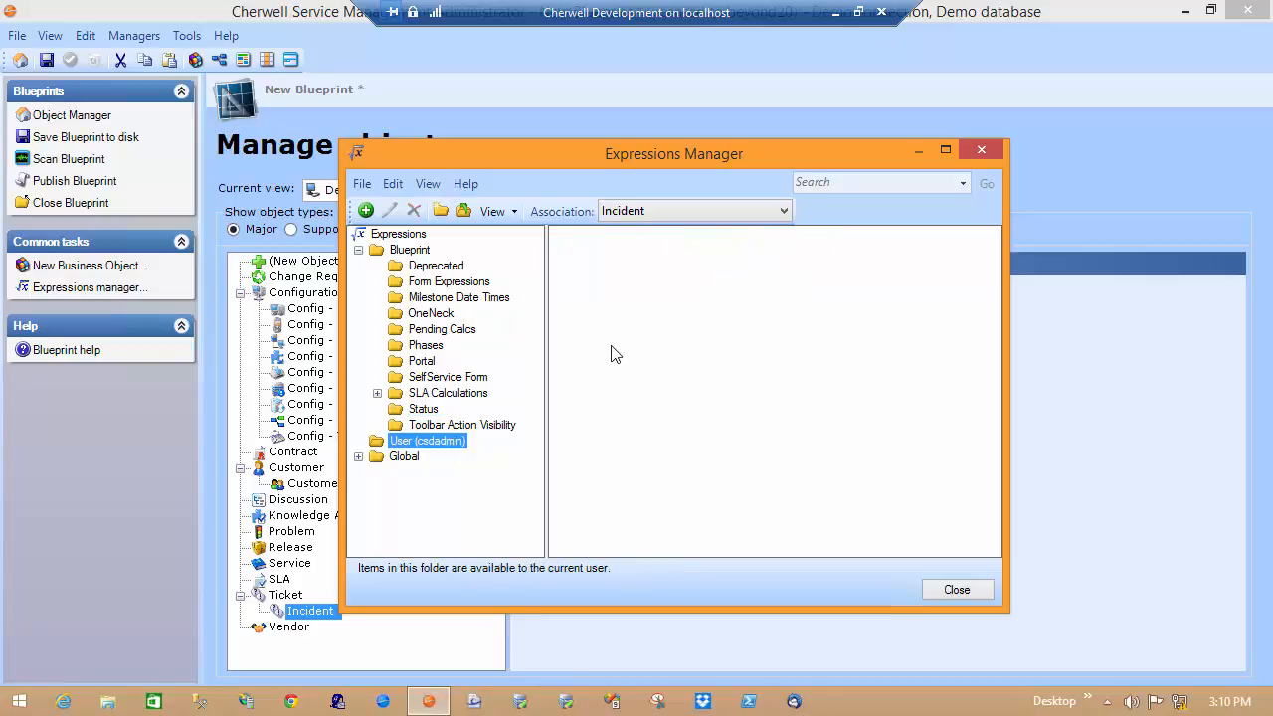
{"action": "left_click", "coordinate": [366, 210]}
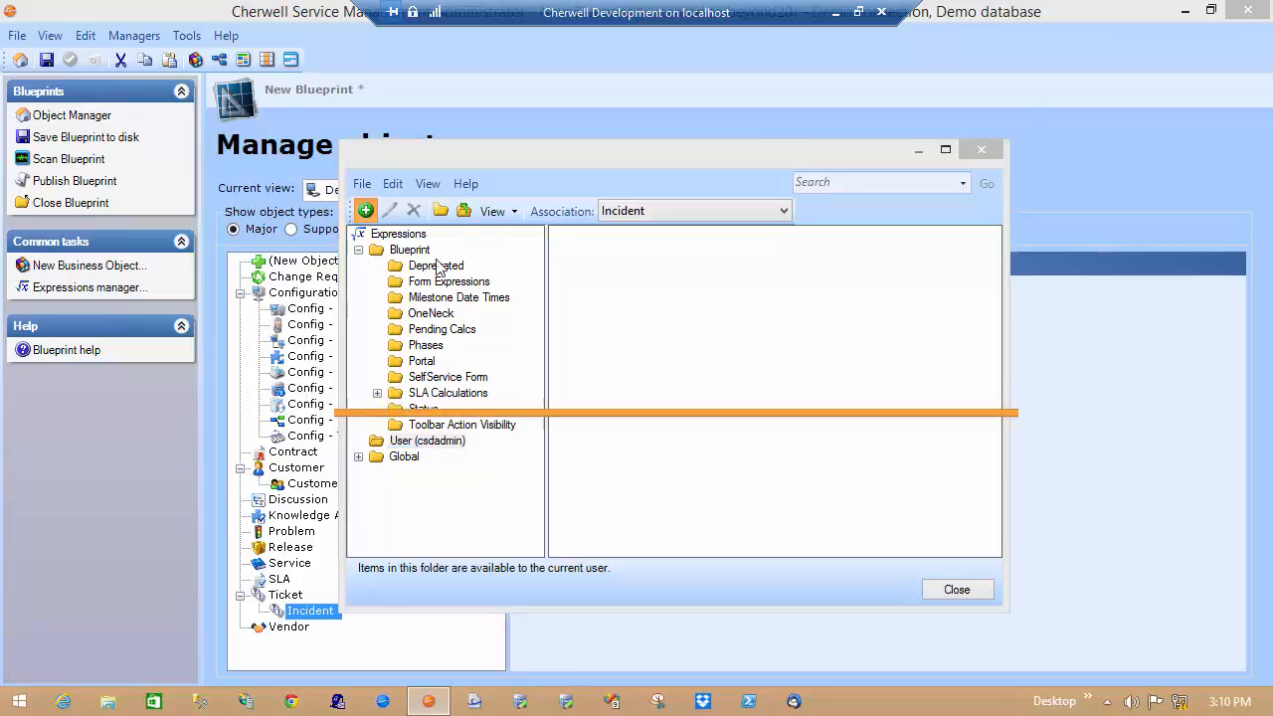
{"action": "left_click", "coordinate": [454, 227]}
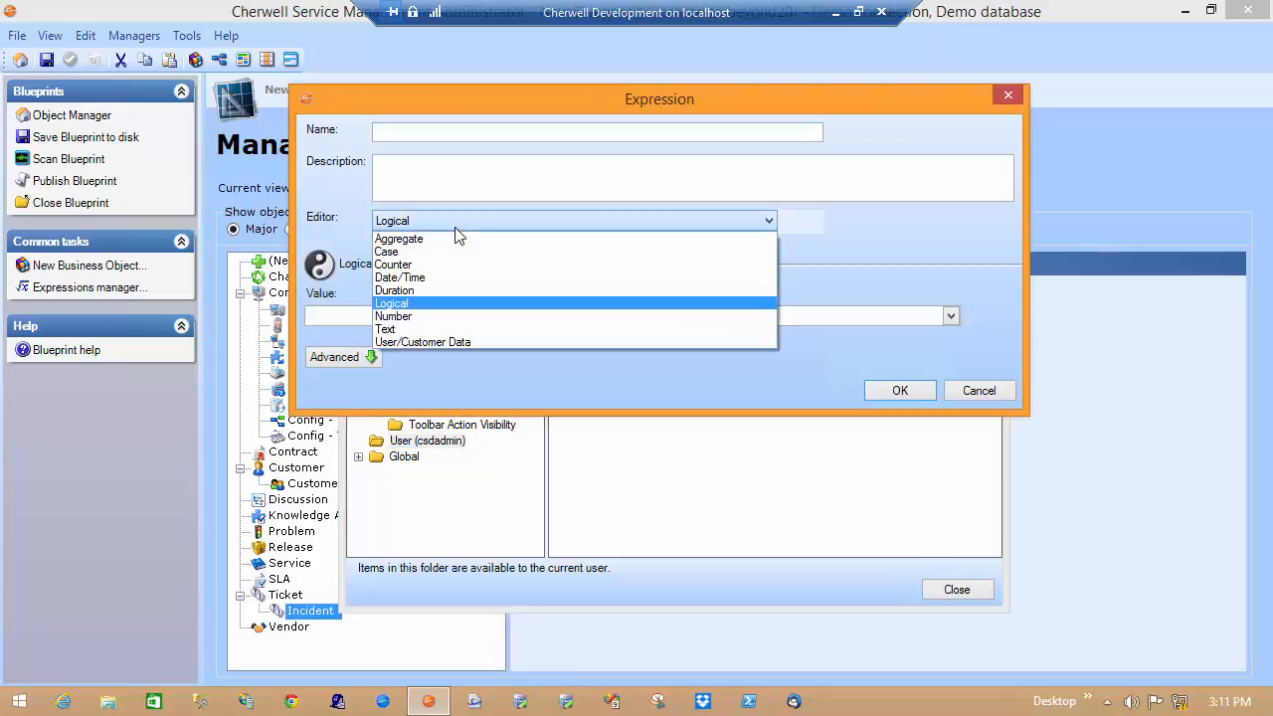
{"action": "left_click", "coordinate": [434, 240]}
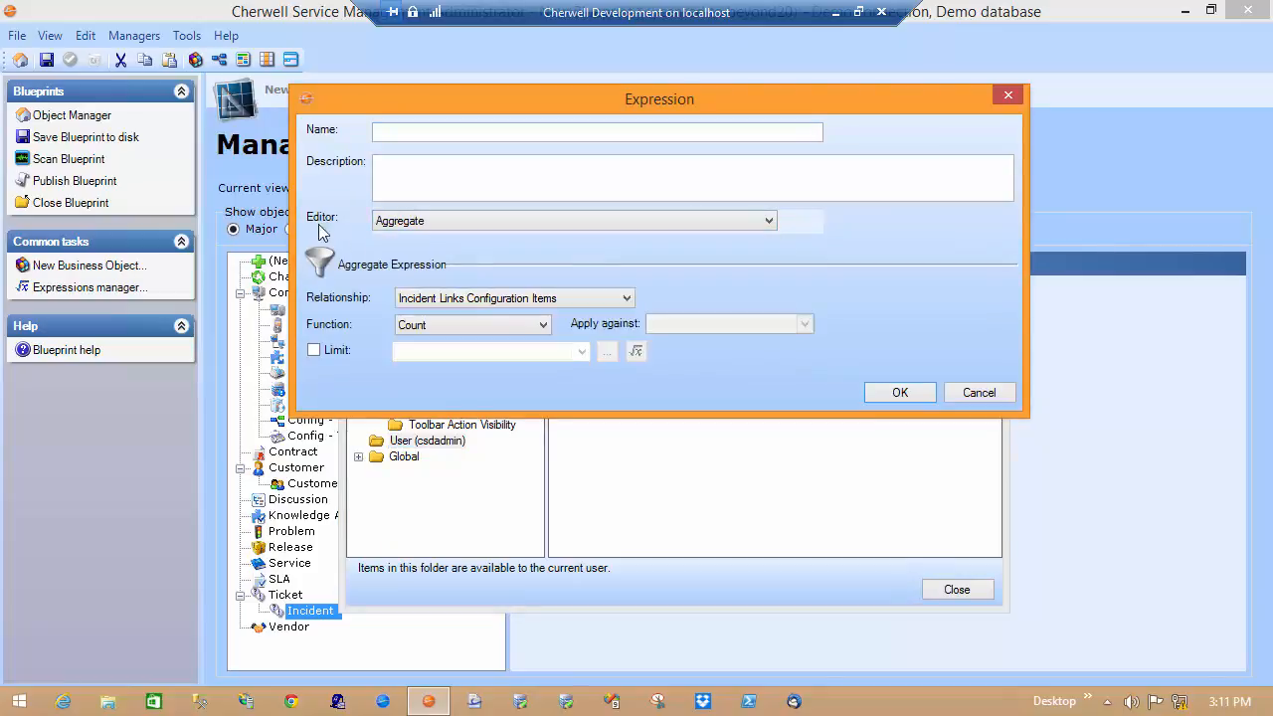
{"action": "left_click", "coordinate": [413, 134]}
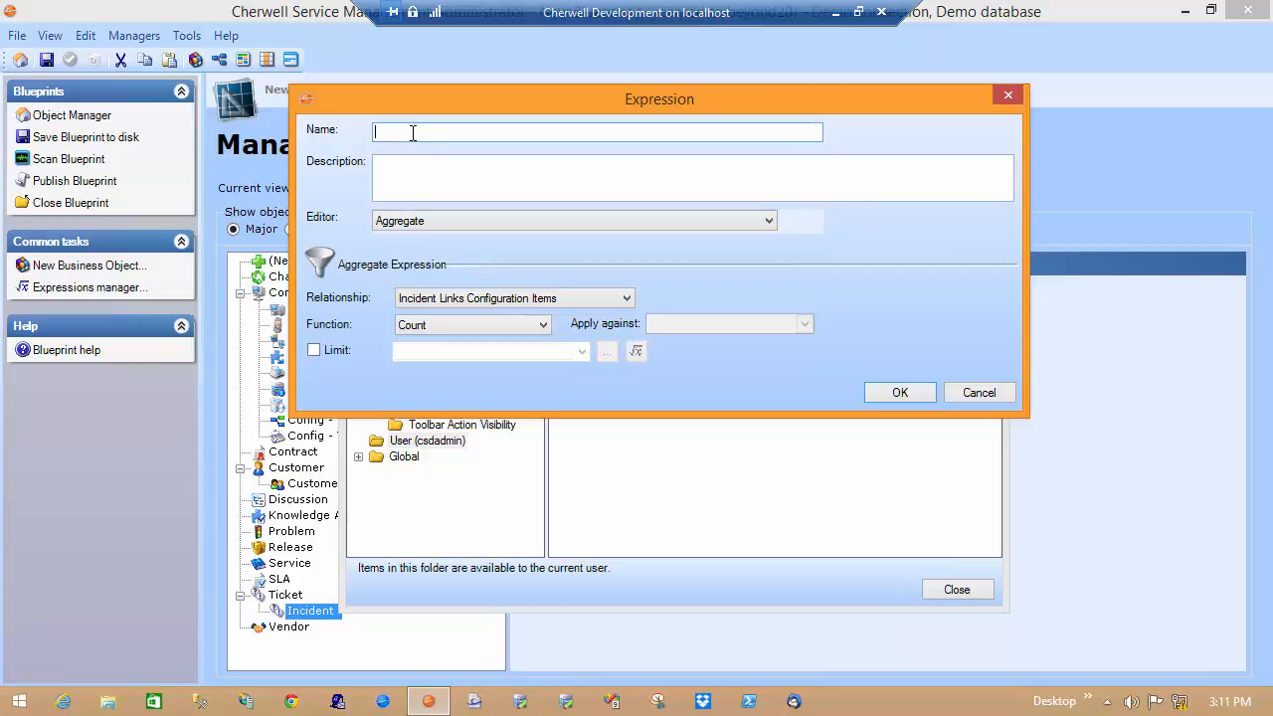
{"action": "type", "text": "My new Expression"}
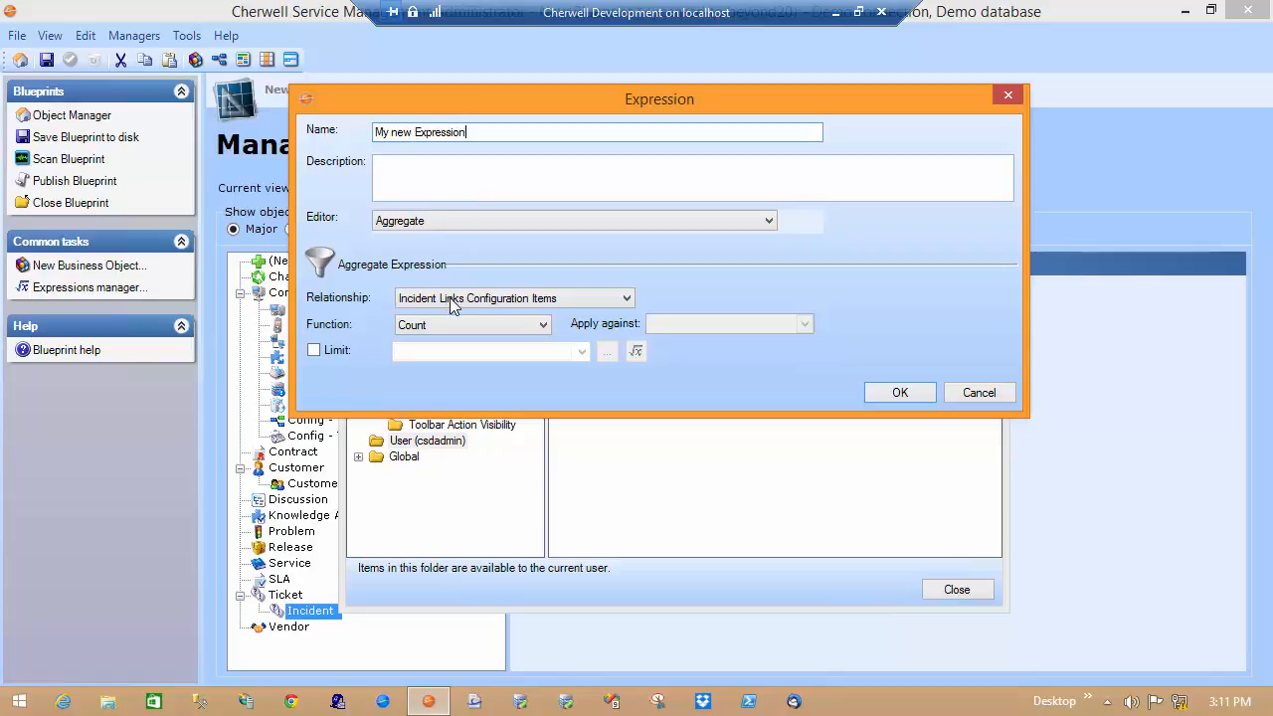
- Base the aggregate expression on the Incident Owns Tasks relationship and review the available functions
{"action": "left_click", "coordinate": [578, 297]}
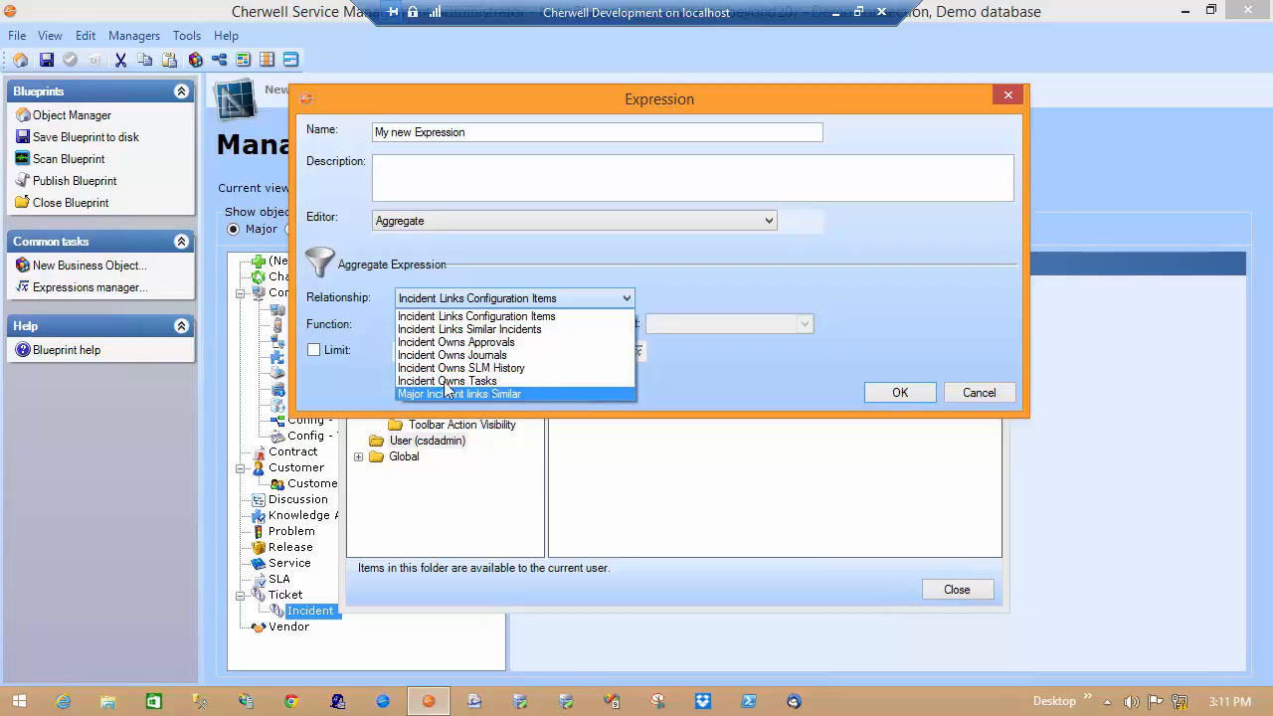
{"action": "left_click", "coordinate": [506, 381]}
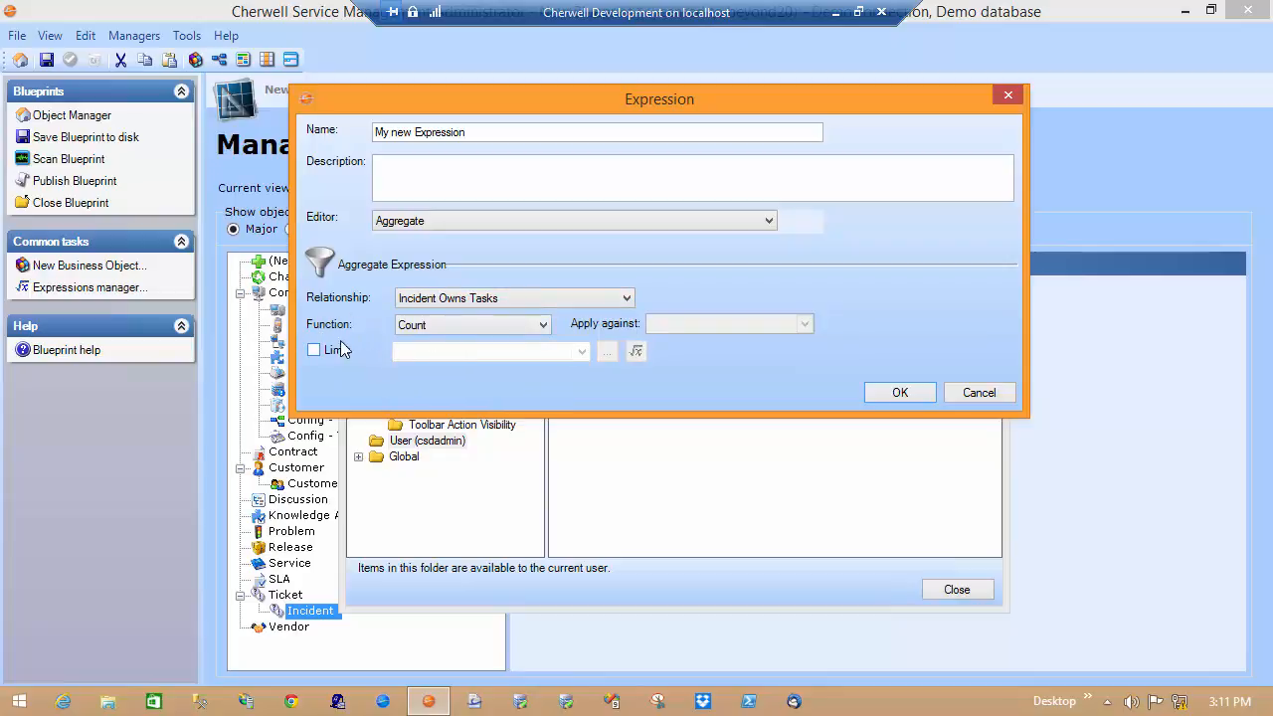
{"action": "left_click", "coordinate": [467, 325]}
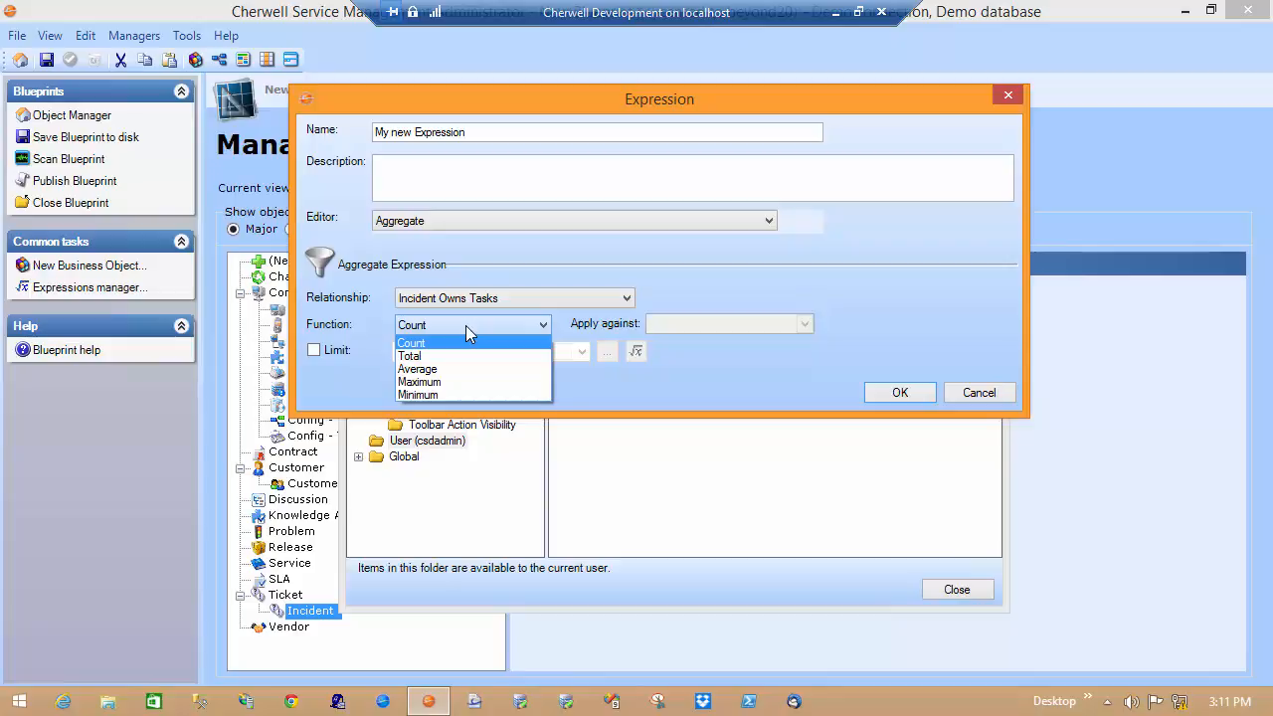
{"action": "left_click", "coordinate": [464, 325]}
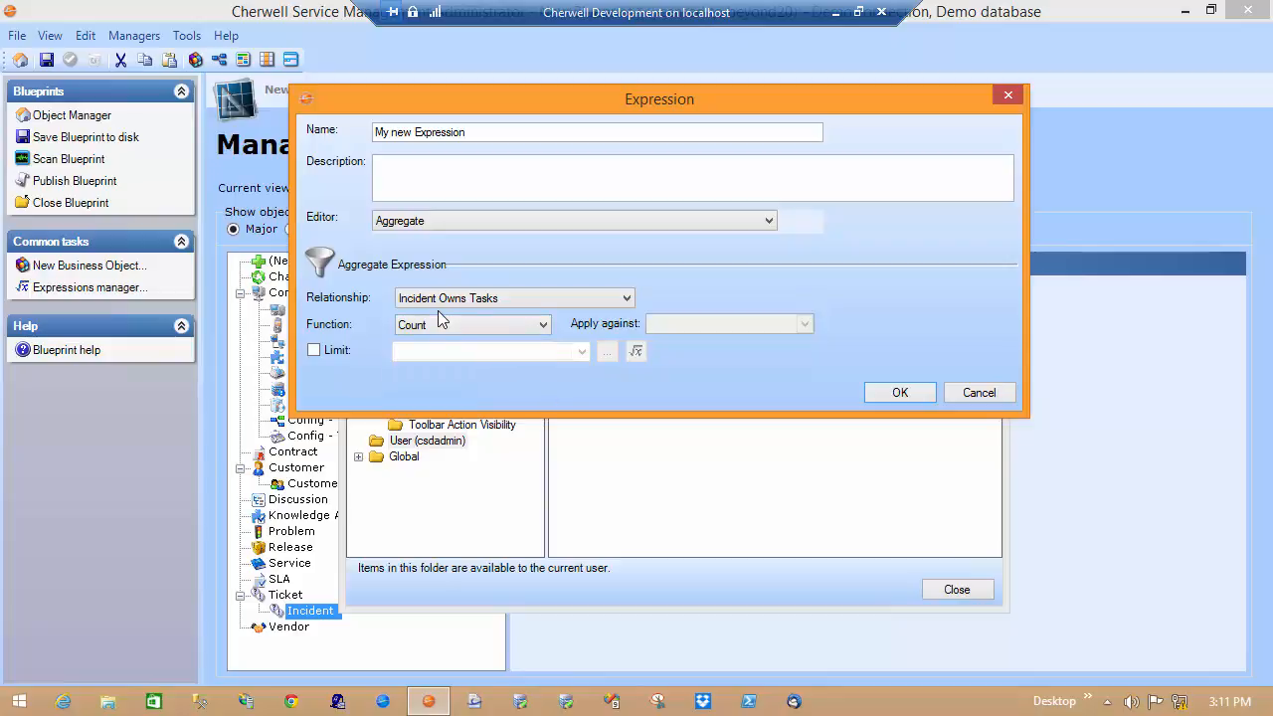
- Set the aggregate function to Total and apply it against the task's Time Spent field from Time Tracking
{"action": "left_click", "coordinate": [442, 326]}
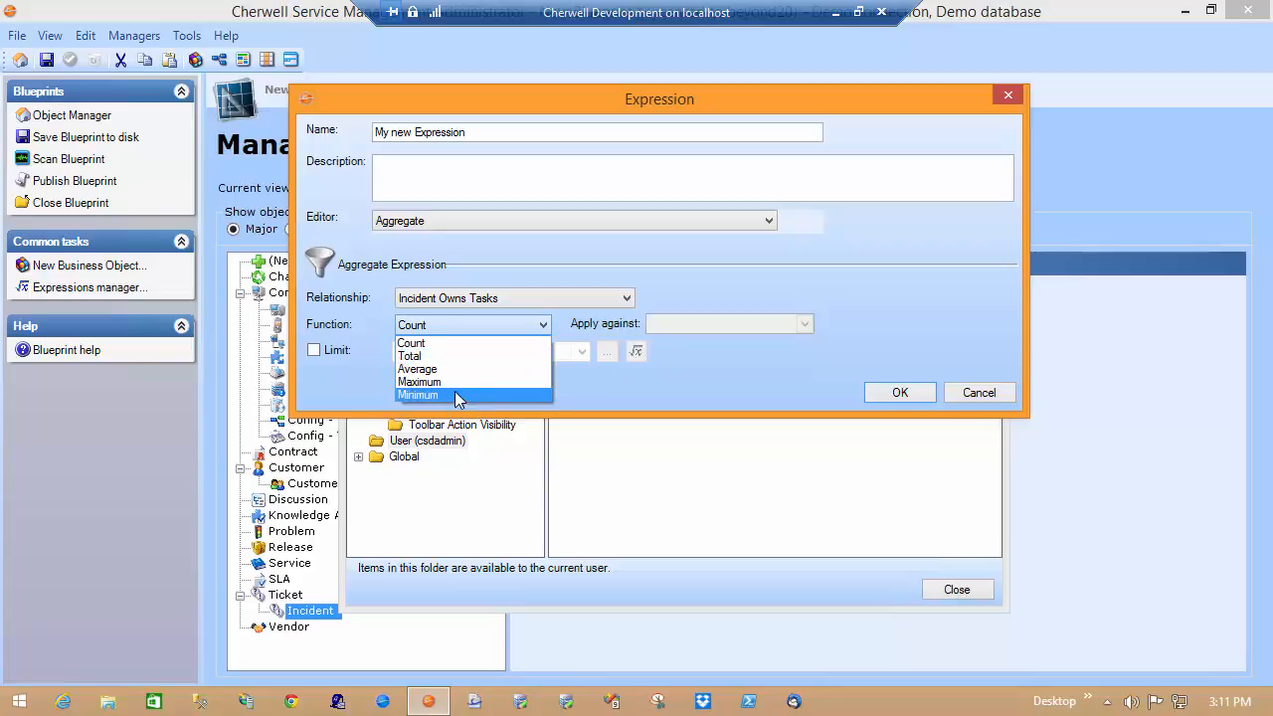
{"action": "left_click", "coordinate": [448, 356]}
{"action": "left_click", "coordinate": [805, 324]}
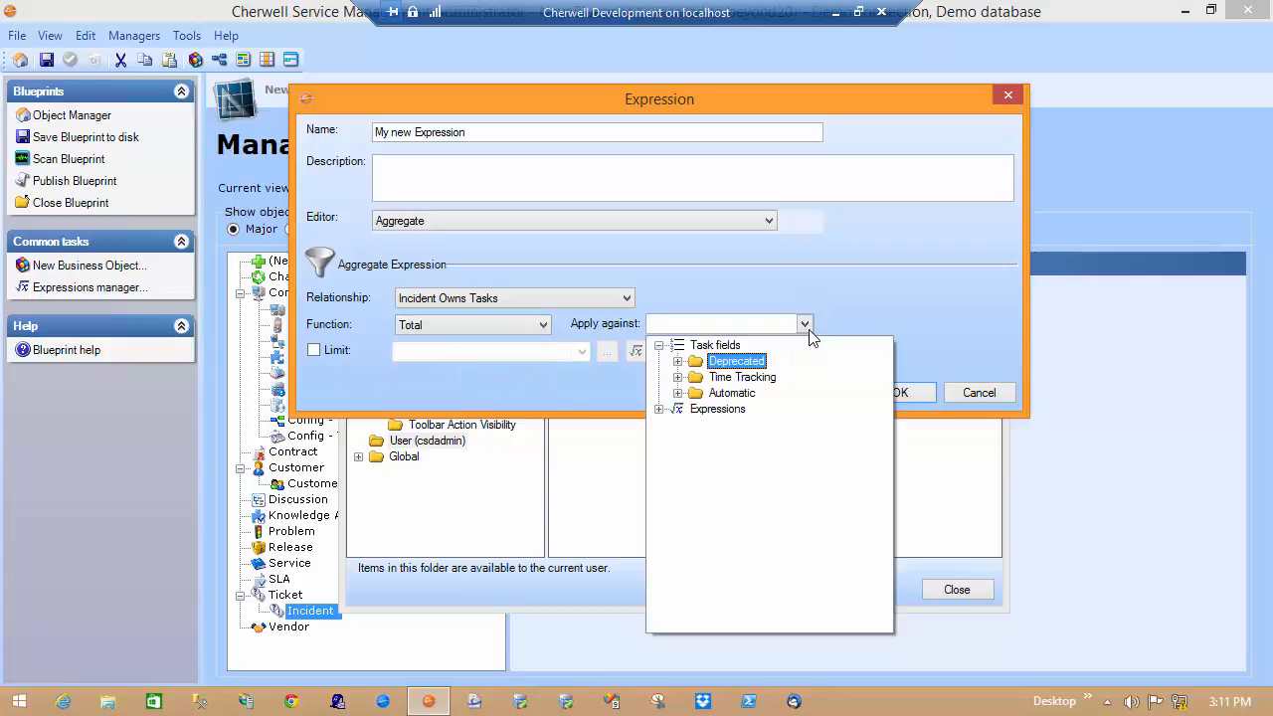
{"action": "left_click", "coordinate": [679, 376]}
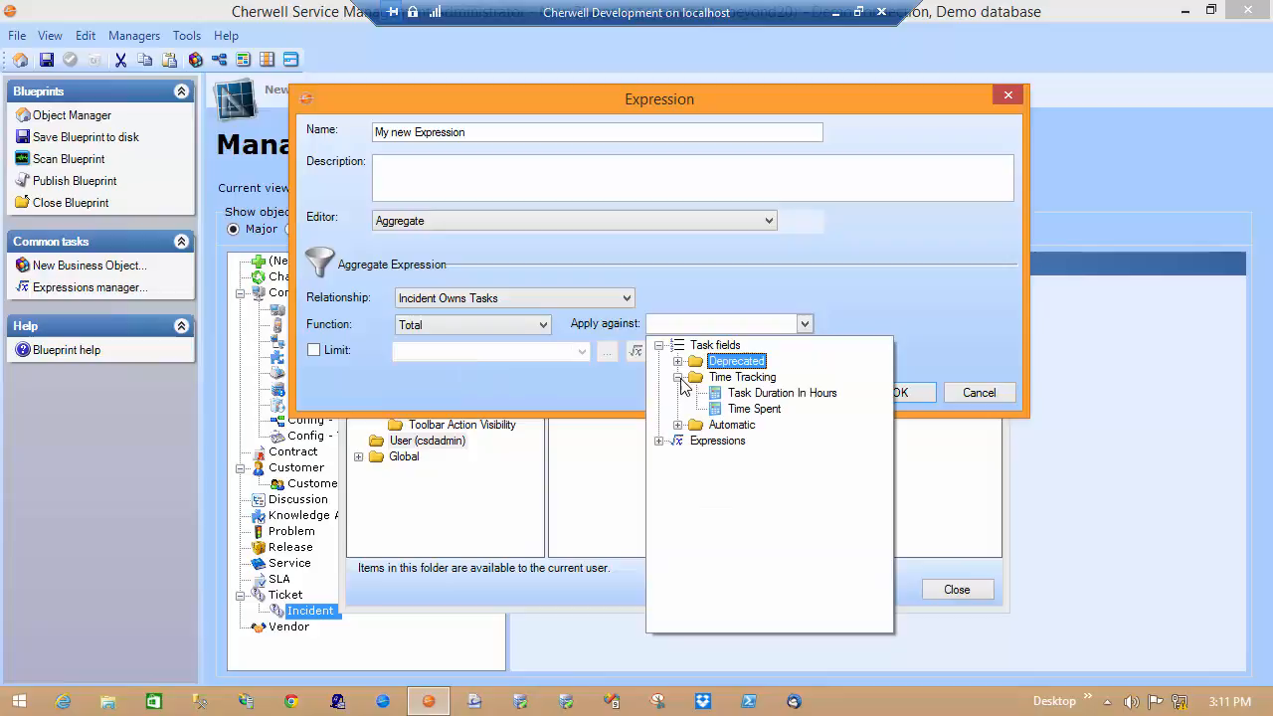
{"action": "left_click", "coordinate": [738, 409]}
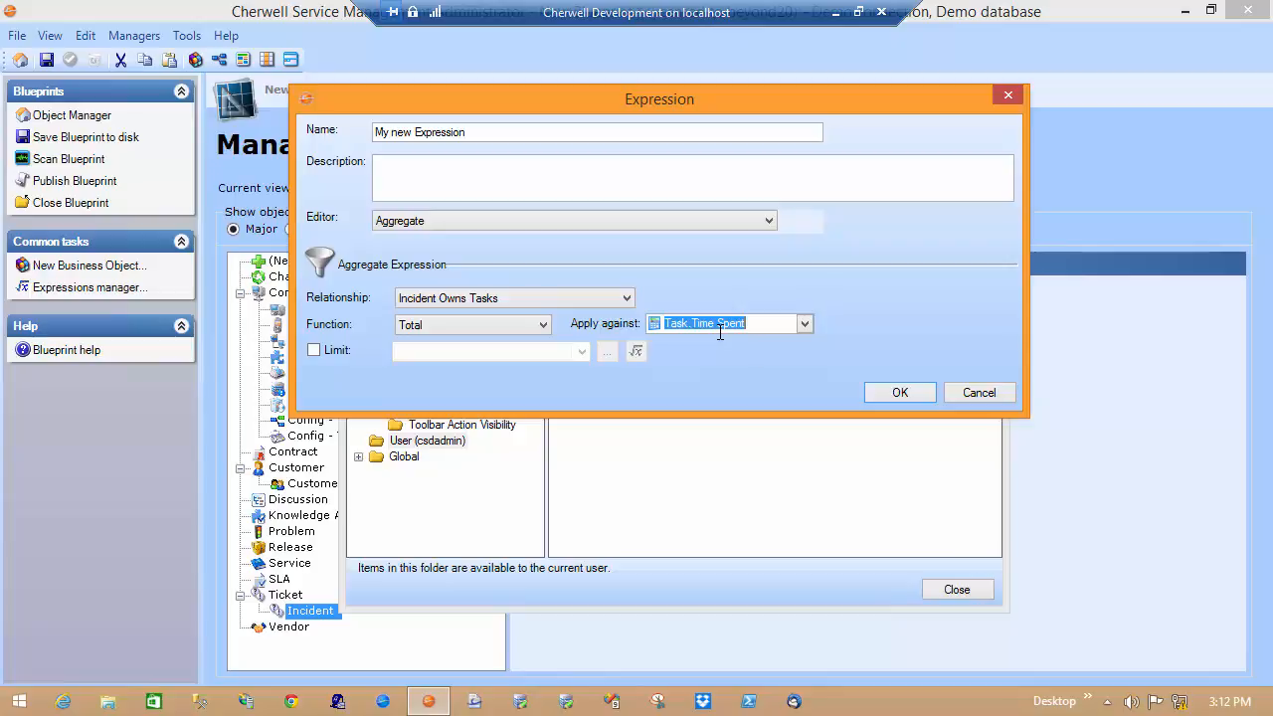
- Try the Average function and the Maximum function on the task's Time Spent field
{"action": "left_click", "coordinate": [543, 325]}
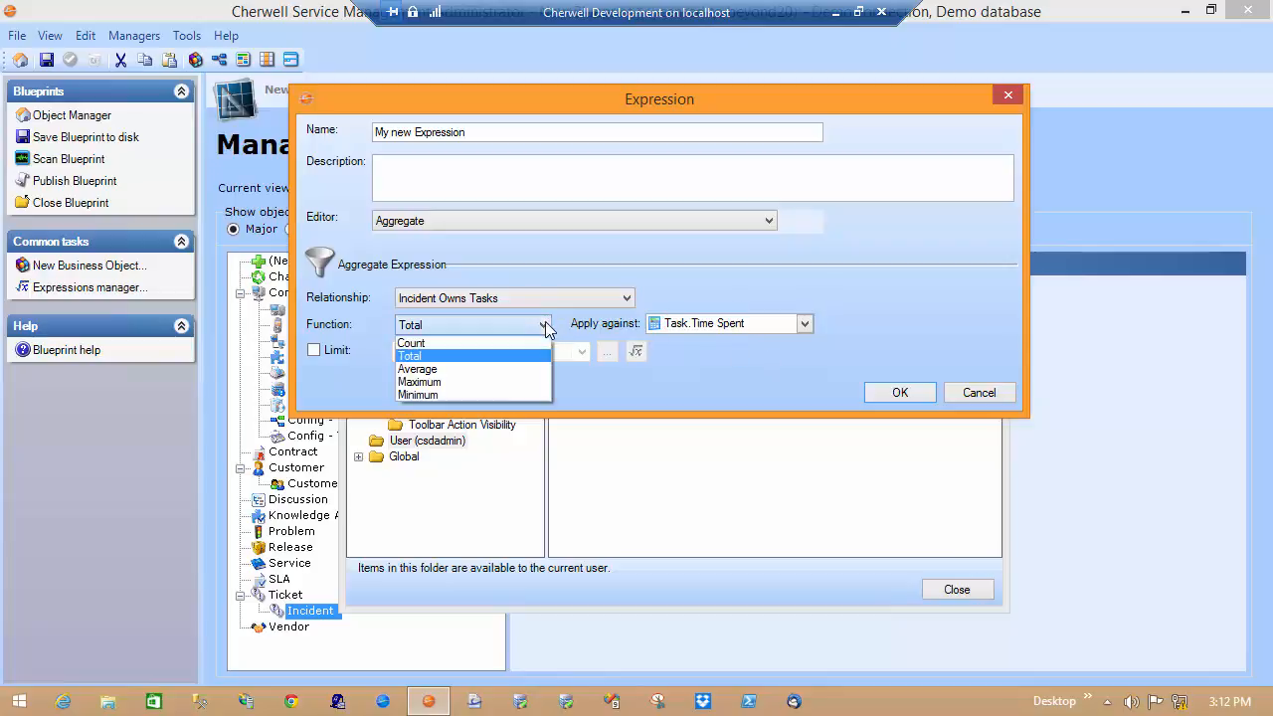
{"action": "left_click", "coordinate": [483, 368]}
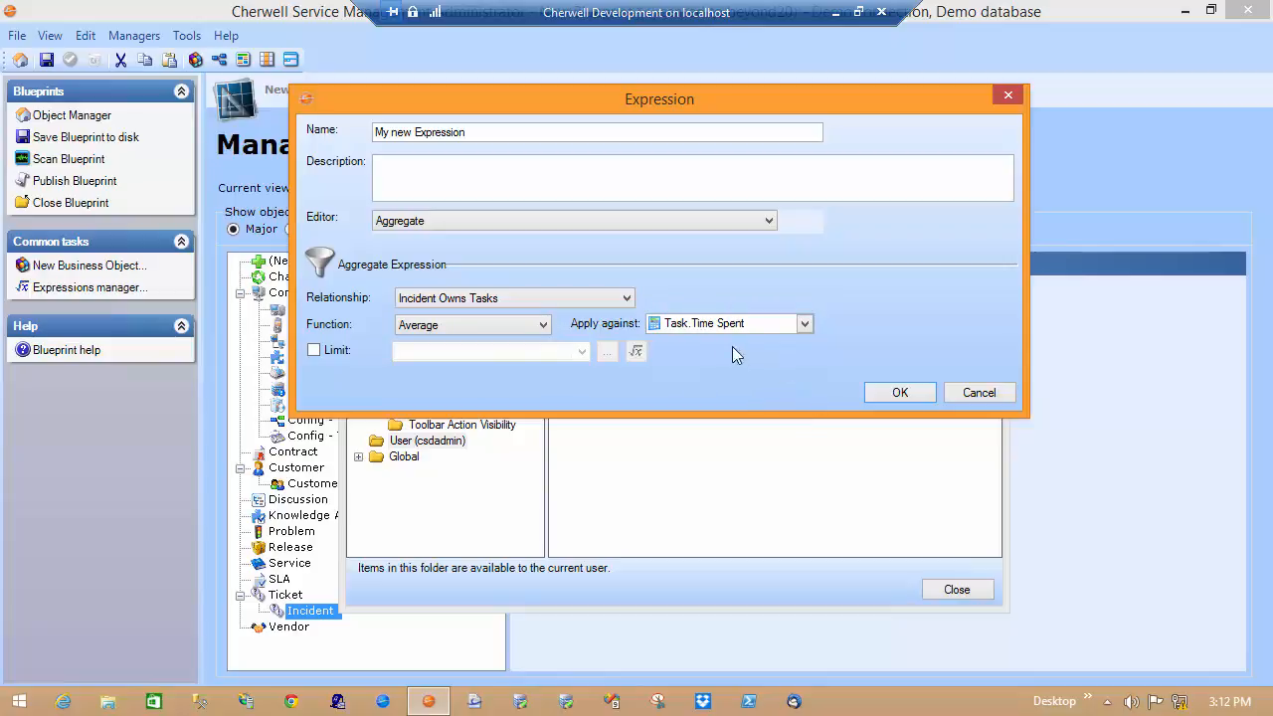
{"action": "left_click", "coordinate": [545, 324]}
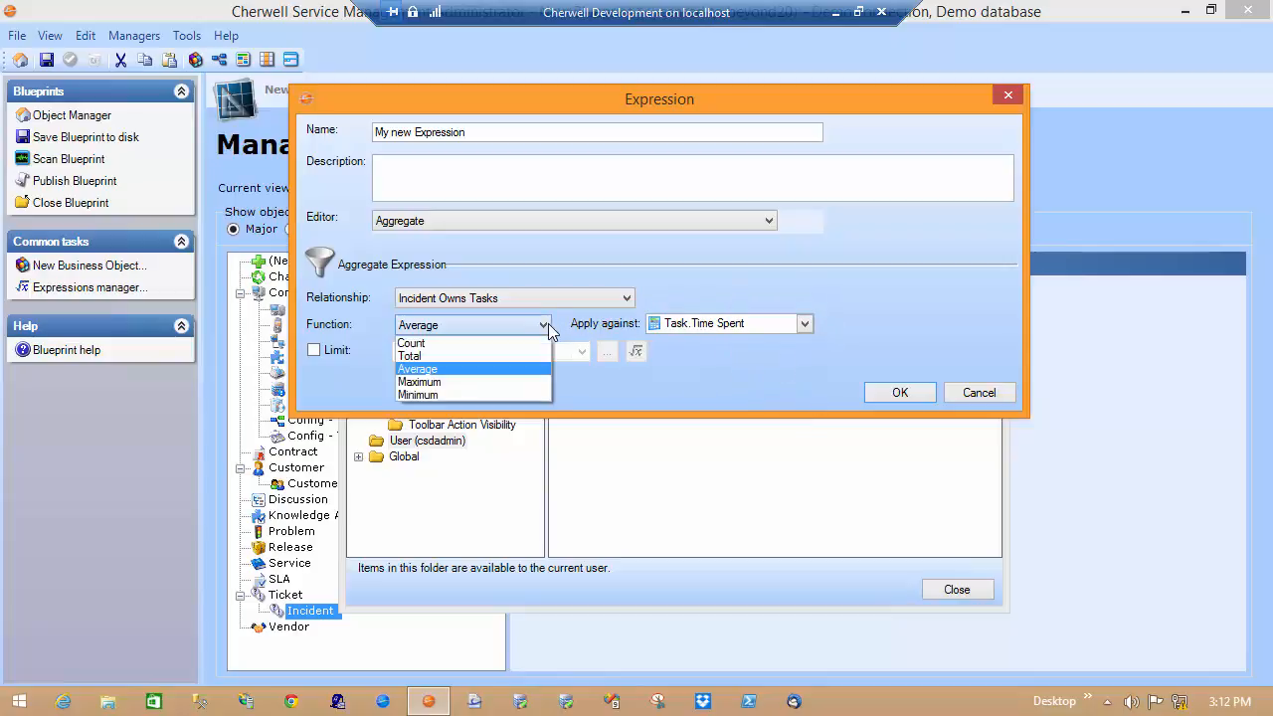
{"action": "left_click", "coordinate": [469, 385]}
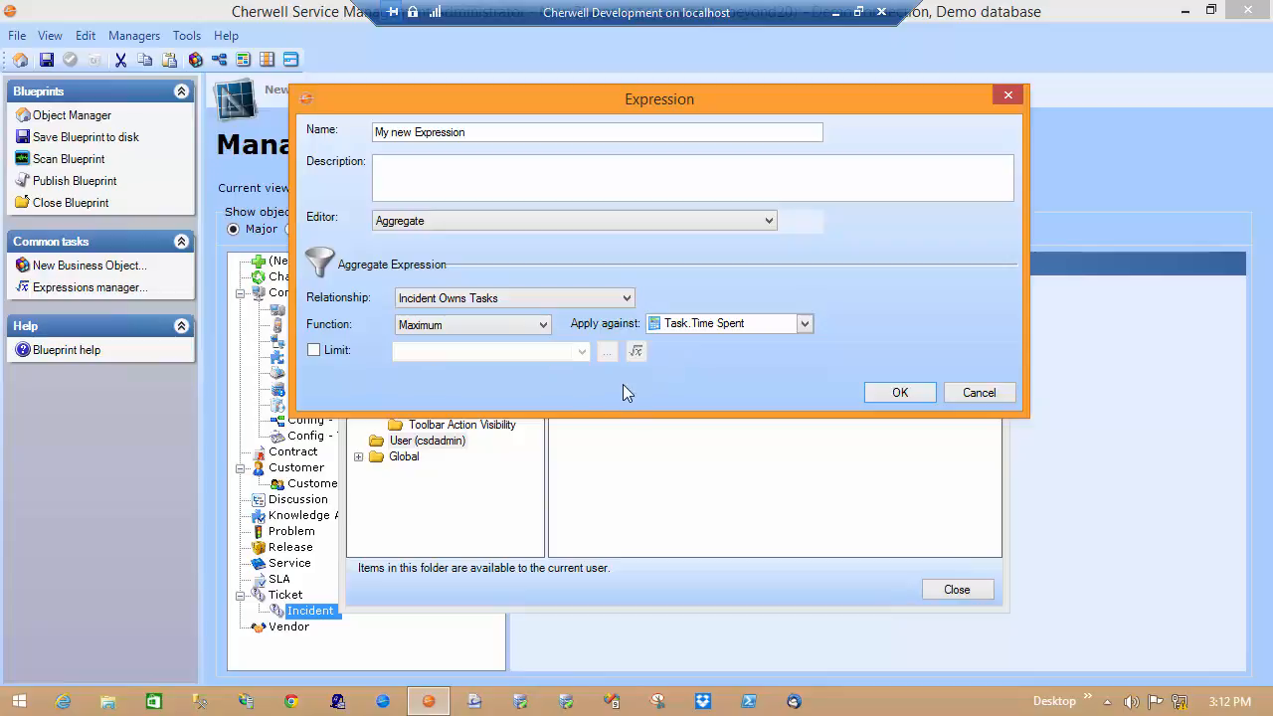
- Enable a limit on the aggregate expression and set its function to Count
{"action": "left_click", "coordinate": [342, 350]}
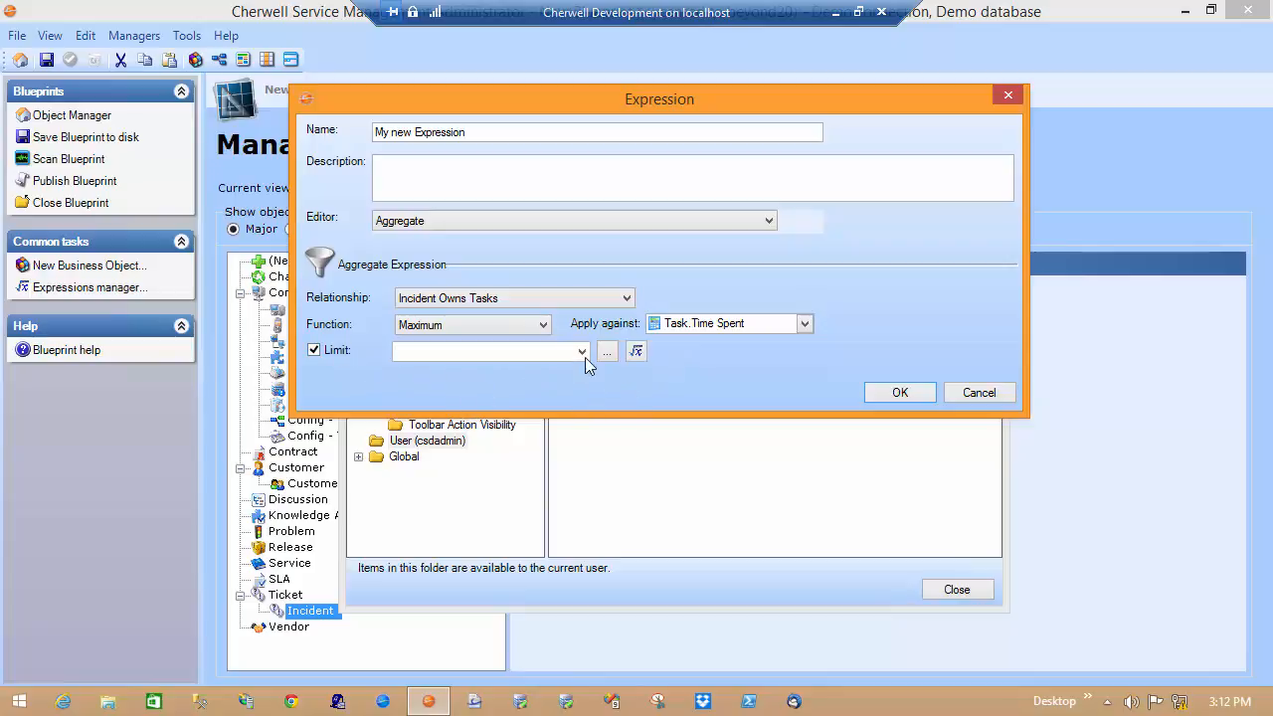
{"action": "left_click", "coordinate": [542, 324]}
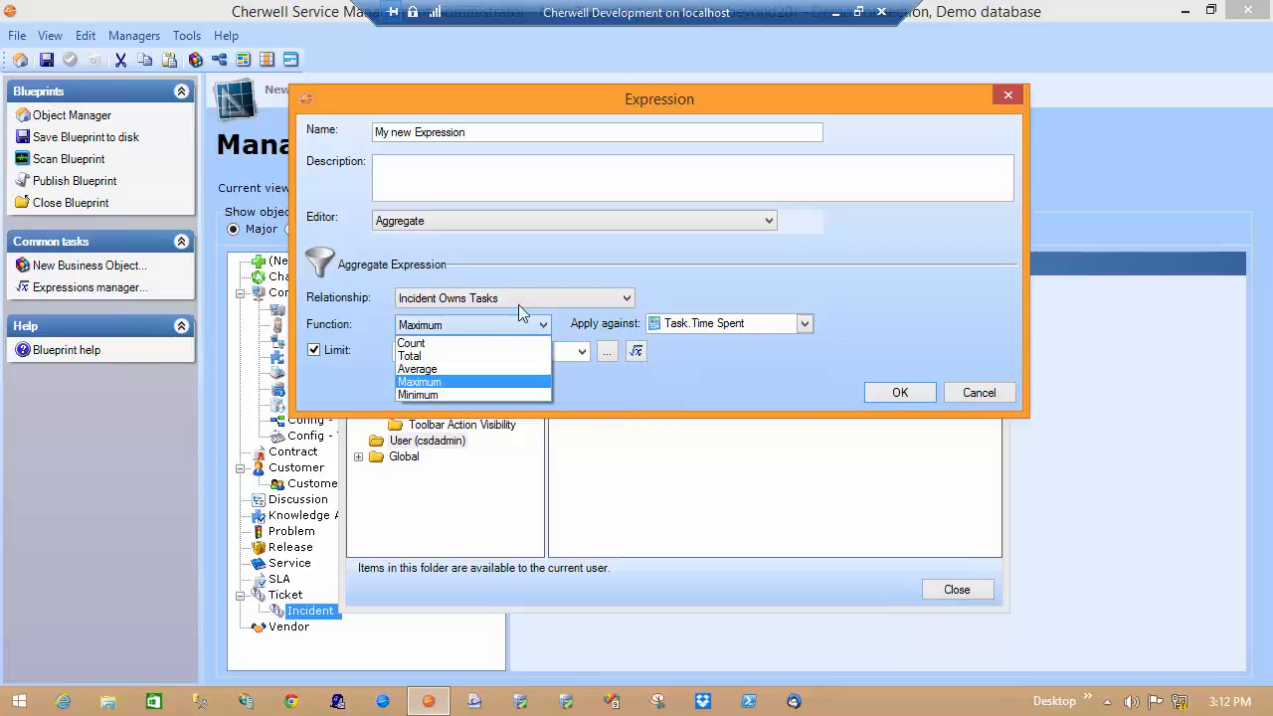
{"action": "left_click", "coordinate": [416, 333]}
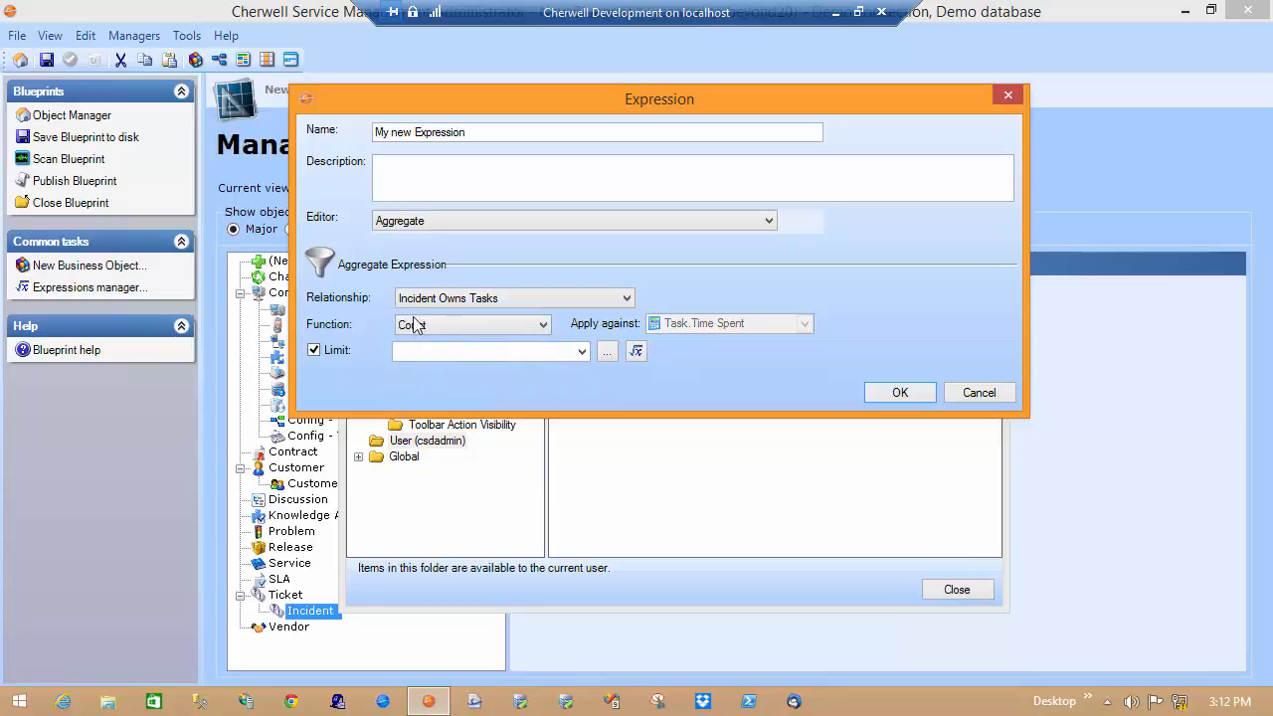
- Define the limit as a custom logical expression in which Task.Status is not equal to Closed
{"action": "left_click", "coordinate": [637, 351]}
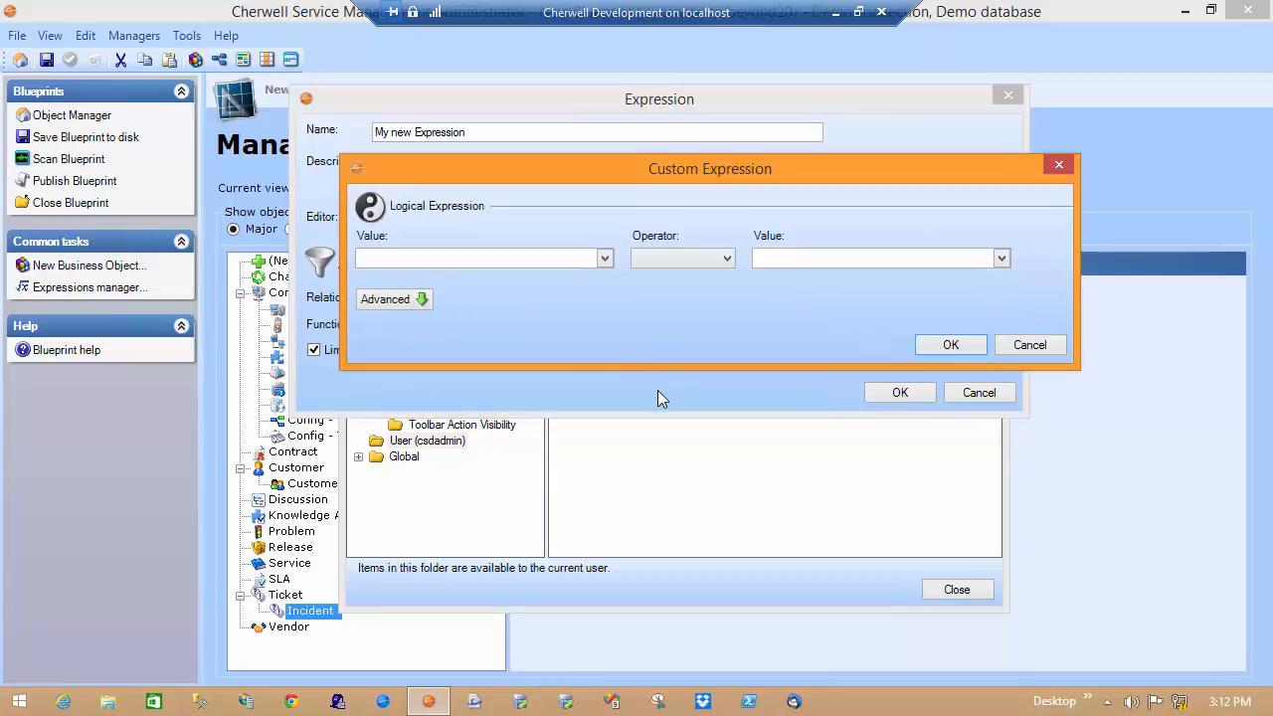
{"action": "left_click", "coordinate": [605, 257]}
{"action": "double_click", "coordinate": [428, 281]}
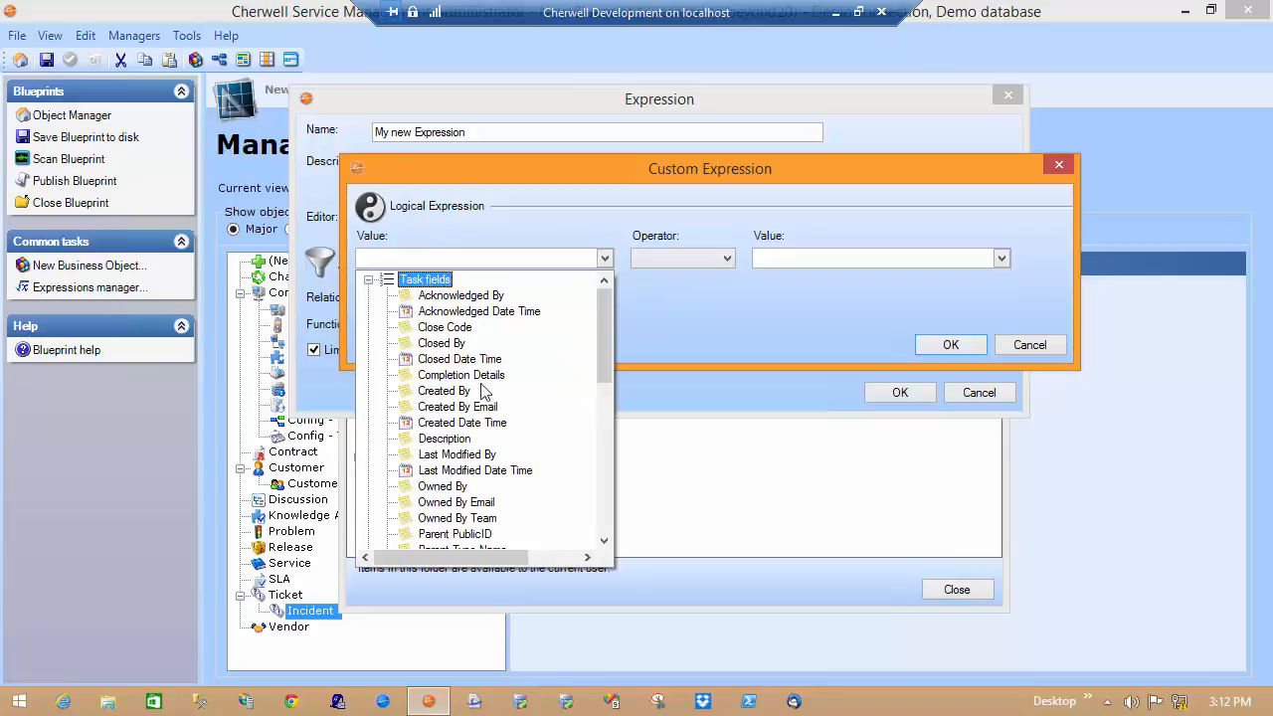
{"action": "scroll", "coordinate": [530, 417], "scroll_direction": "down", "scroll_amount": 2}
{"action": "left_click", "coordinate": [437, 488]}
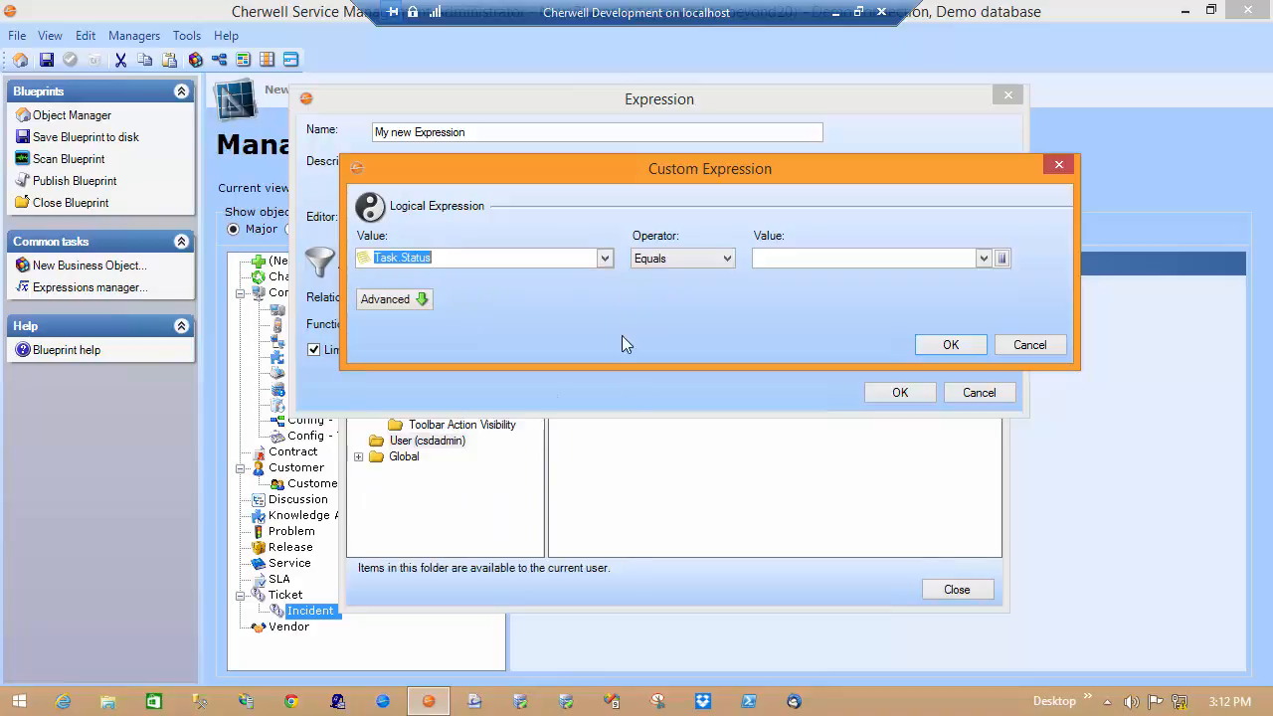
{"action": "left_click", "coordinate": [665, 265]}
{"action": "left_click", "coordinate": [694, 312]}
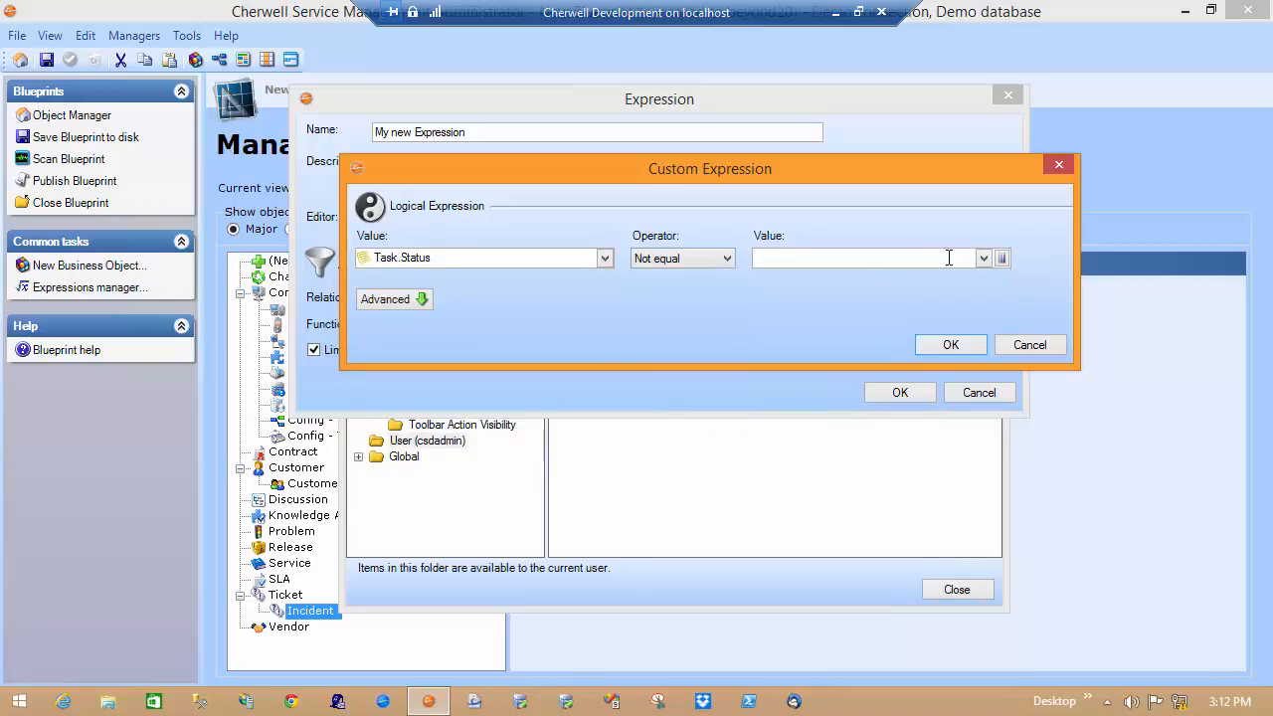
{"action": "left_click", "coordinate": [984, 257]}
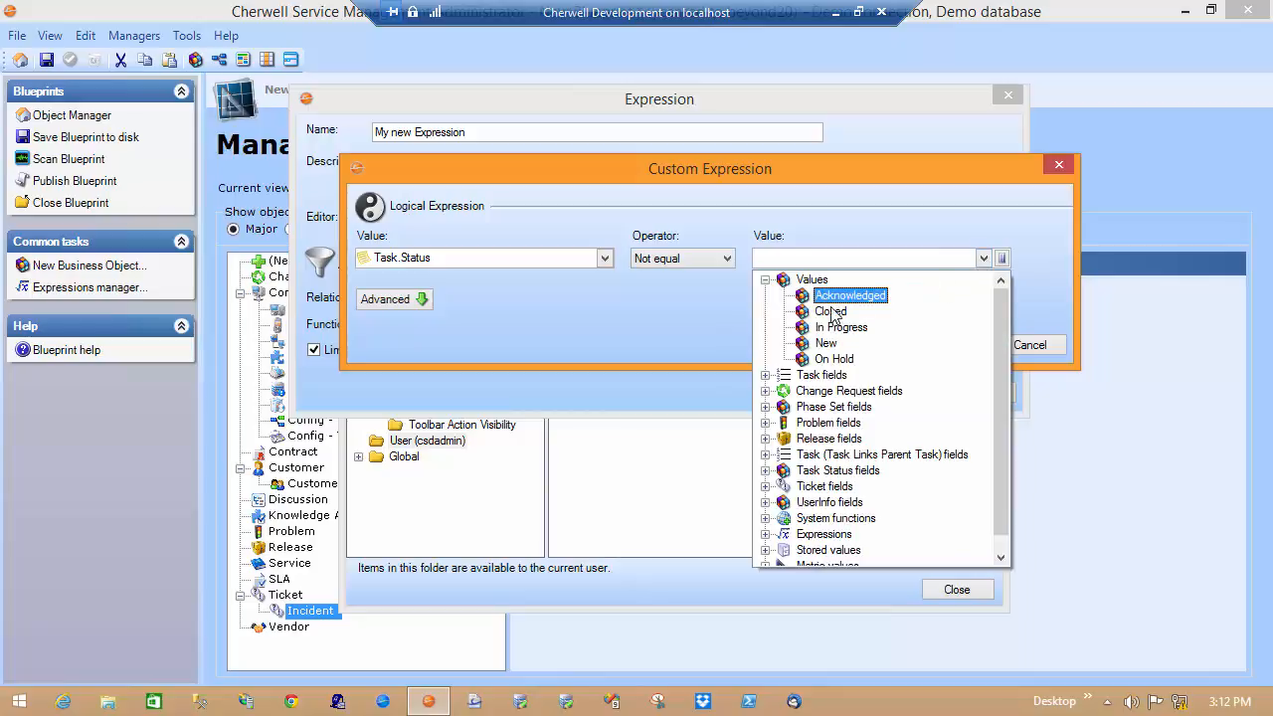
{"action": "left_click", "coordinate": [830, 311]}
{"action": "left_click", "coordinate": [950, 345]}
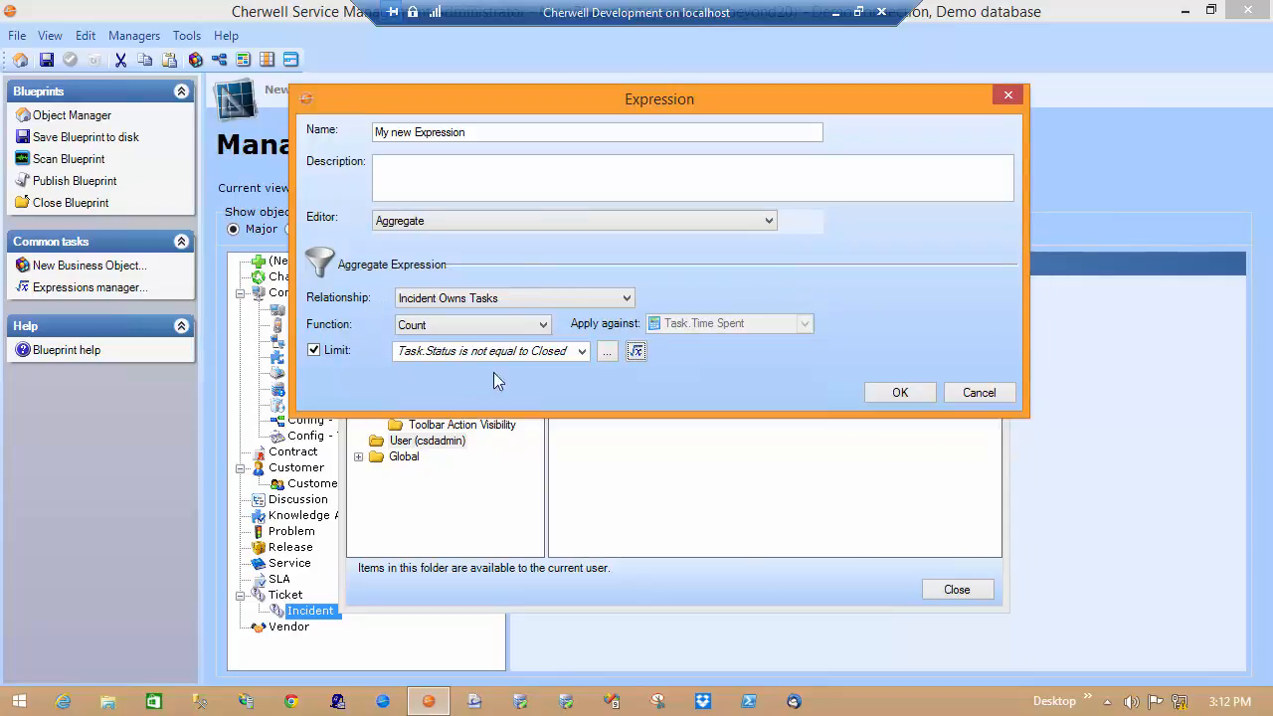